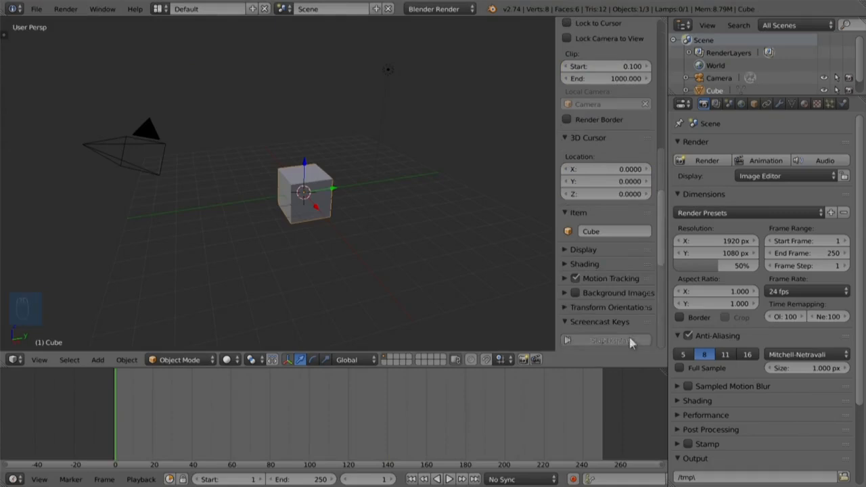
Set the animation's end frame to 50 and fit the timeline to the new frame range.
left_click_drag(664, 251, 663, 65)
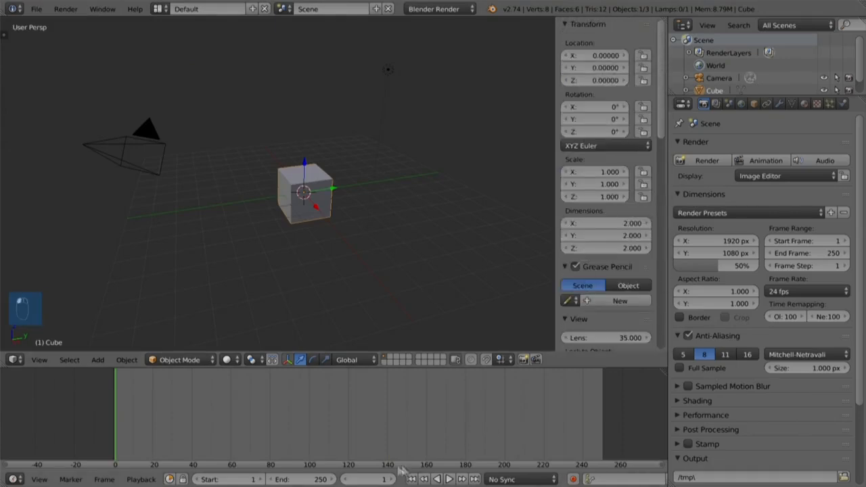
left_click(305, 479)
type("50")
key("Return")
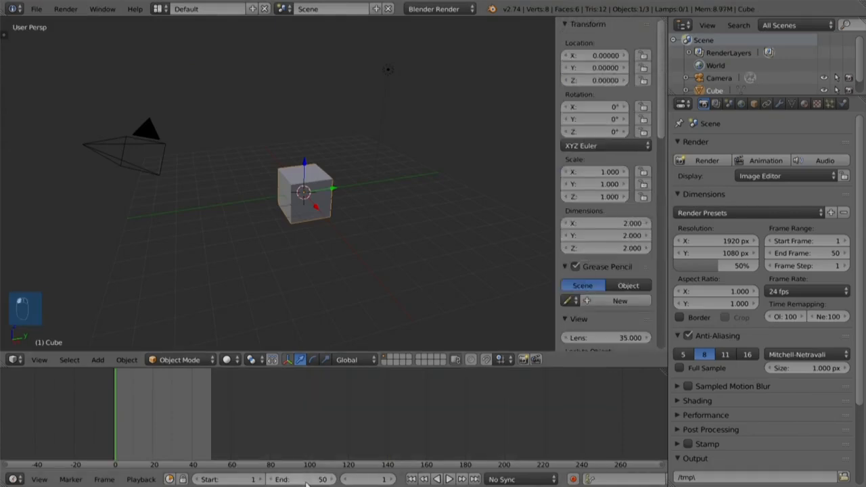
key("Home")
middle_click_drag(380, 421, 354, 410, "ctrl")
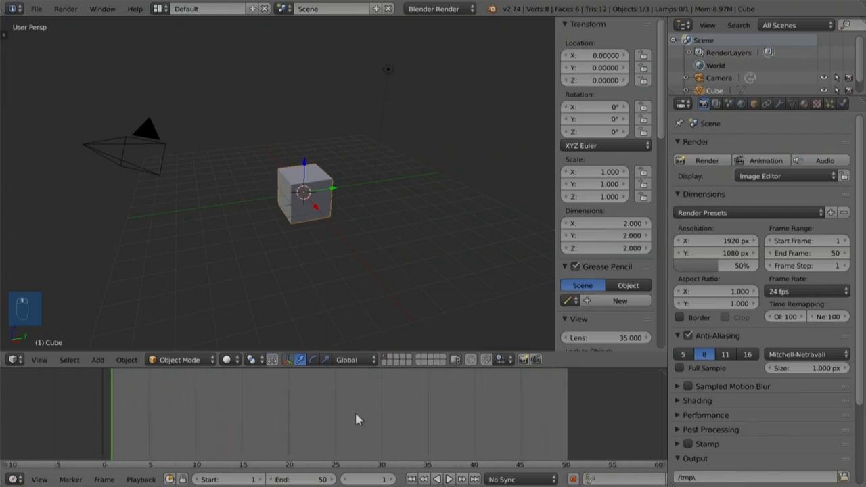
Delete the default cube and add a torus mesh at the 3D cursor.
key("x")
left_click(301, 200)
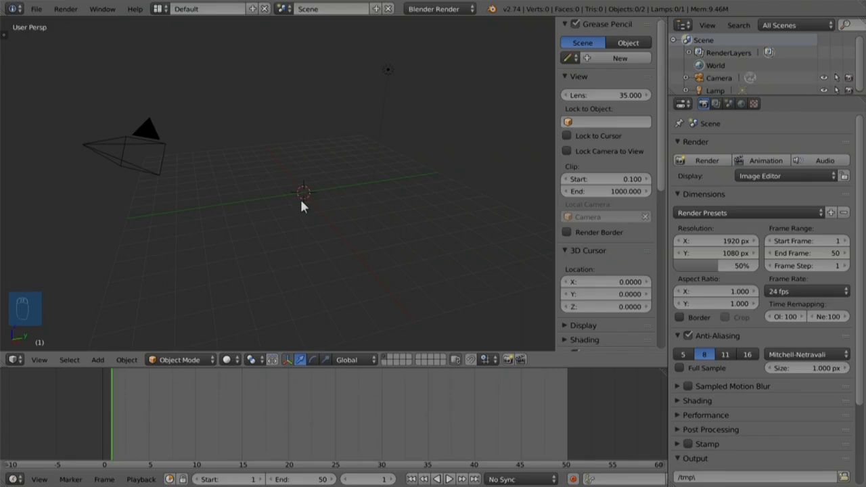
key("shift+a")
mouse_move(304, 201)
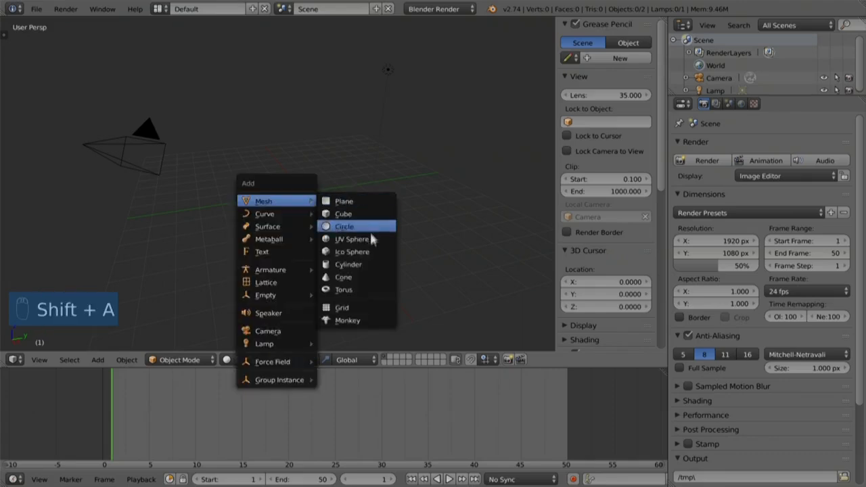
left_click(372, 291)
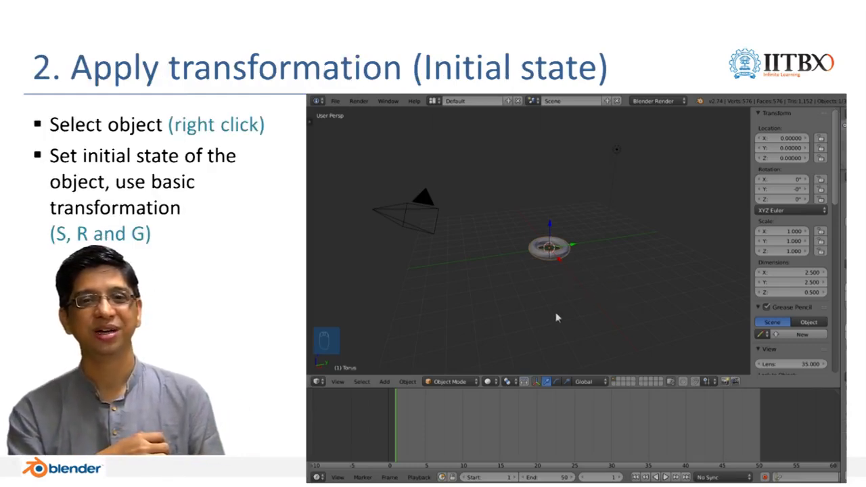
Move the torus to about X -3.25, Y -0.12, Z 6.67 and insert a LocRotScale keyframe at frame 1.
key("g")
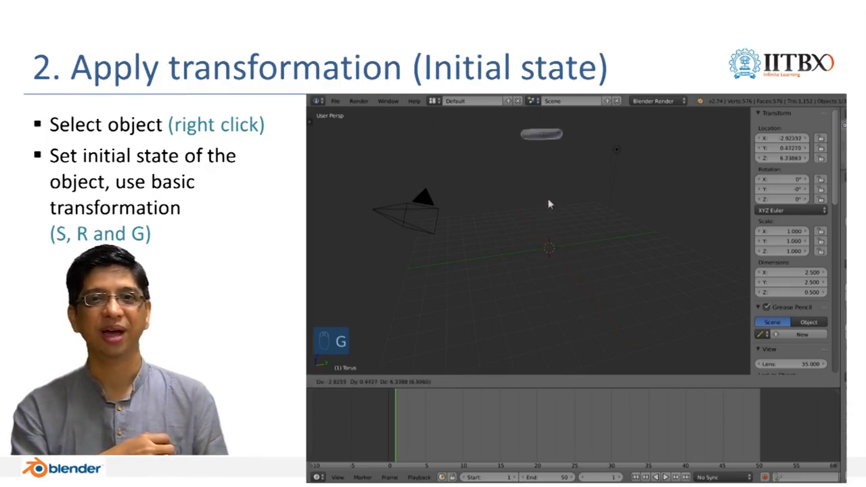
left_click(539, 198)
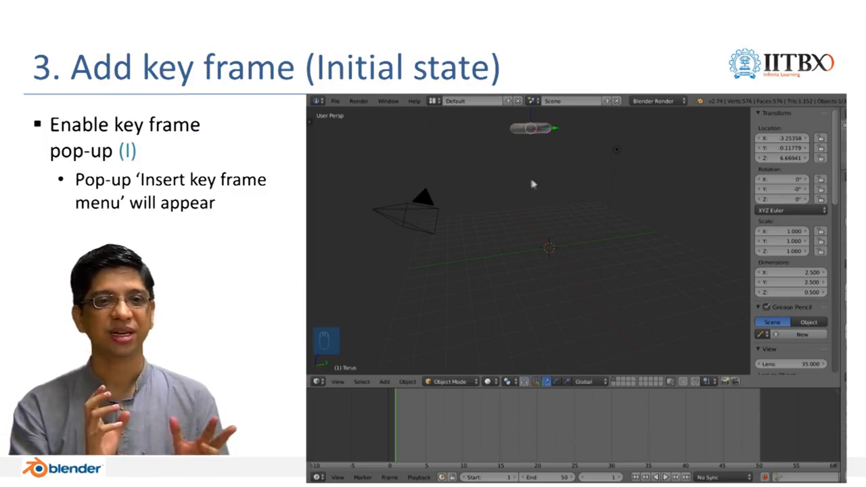
key("i")
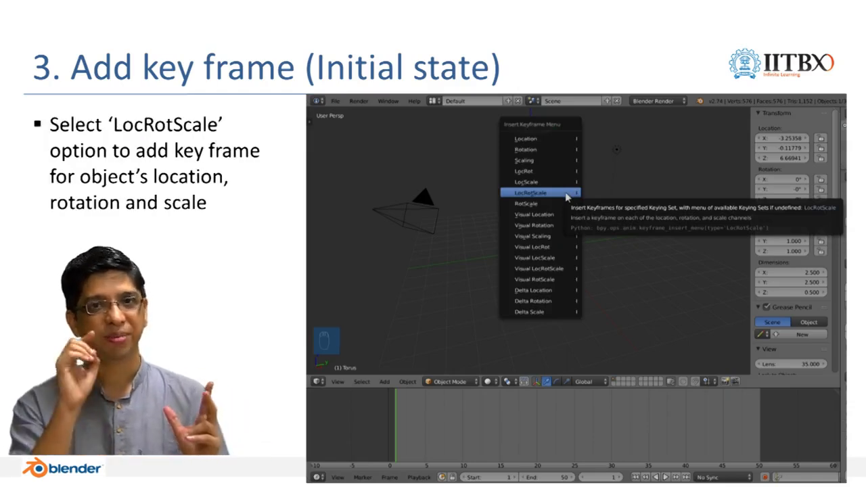
left_click(567, 195)
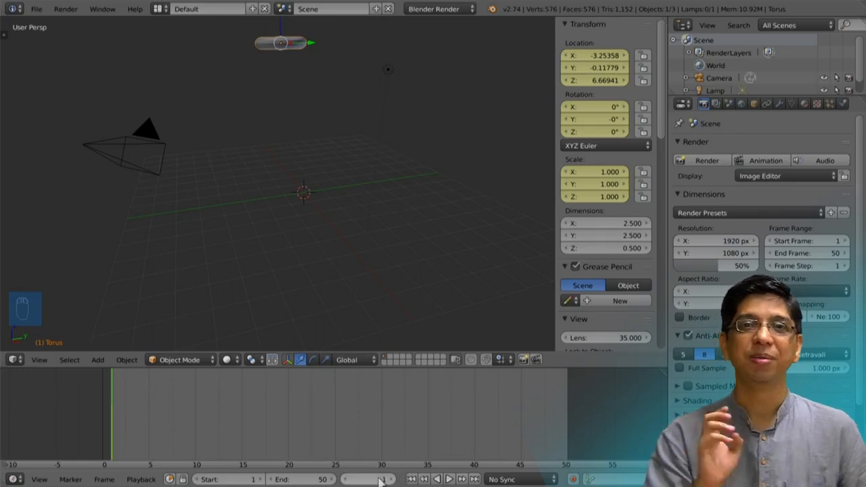
At frame 20, move the torus to about X -1.46, Y -9.66, Z -2.81 and rotate it to about -145°, -41°, -46°.
type("20")
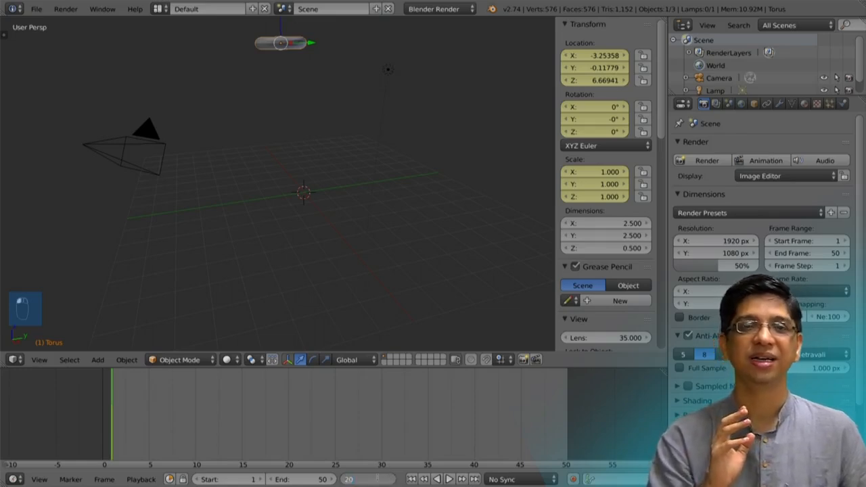
key("Return")
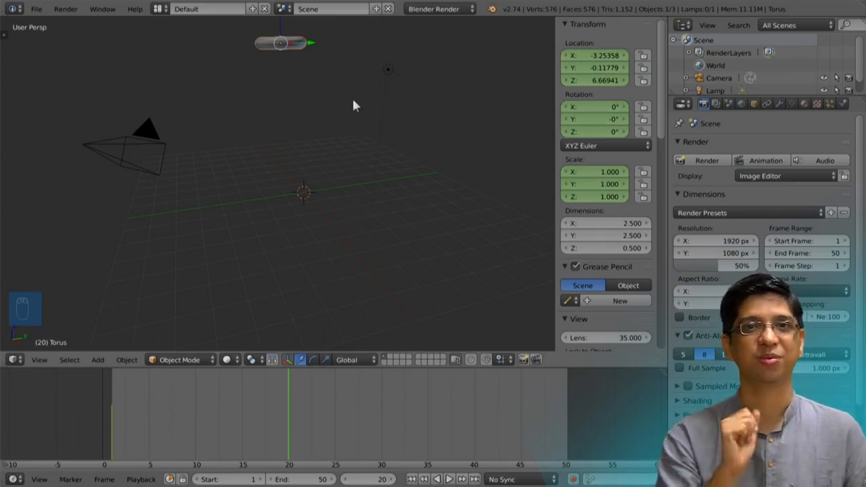
key("g")
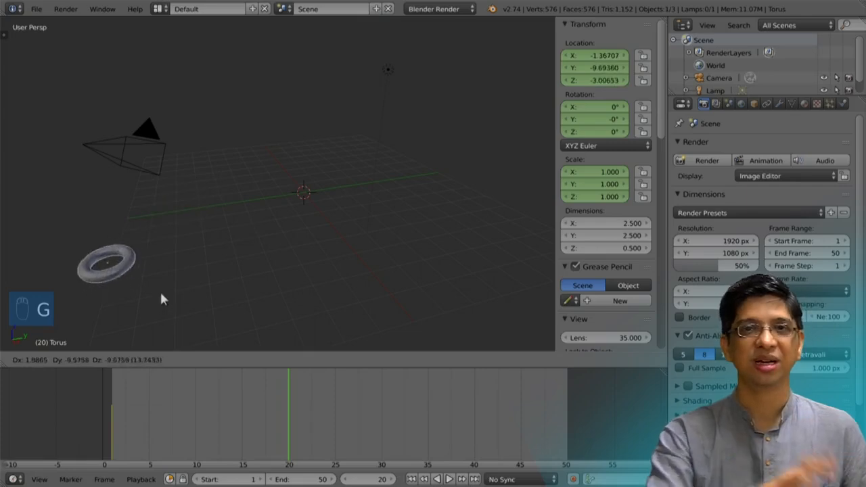
key("r")
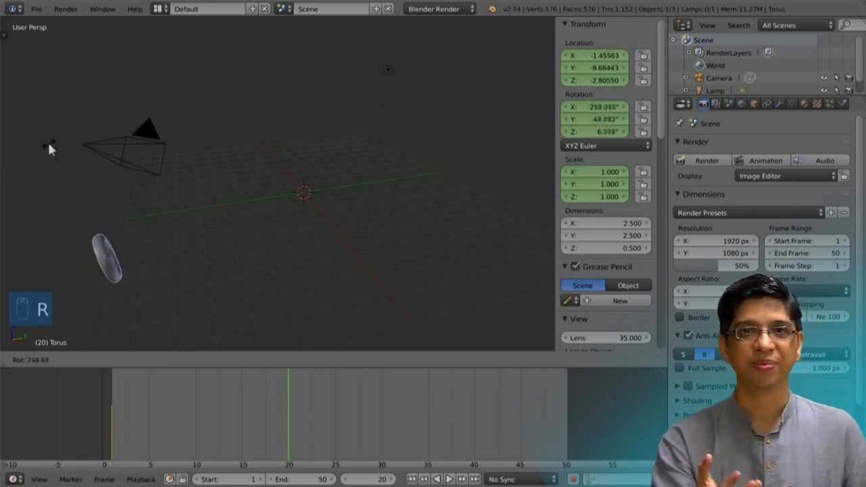
left_click(119, 286)
Enlarge the torus to a scale of about 3.28 and insert a LocRotScale keyframe at frame 20.
key("s")
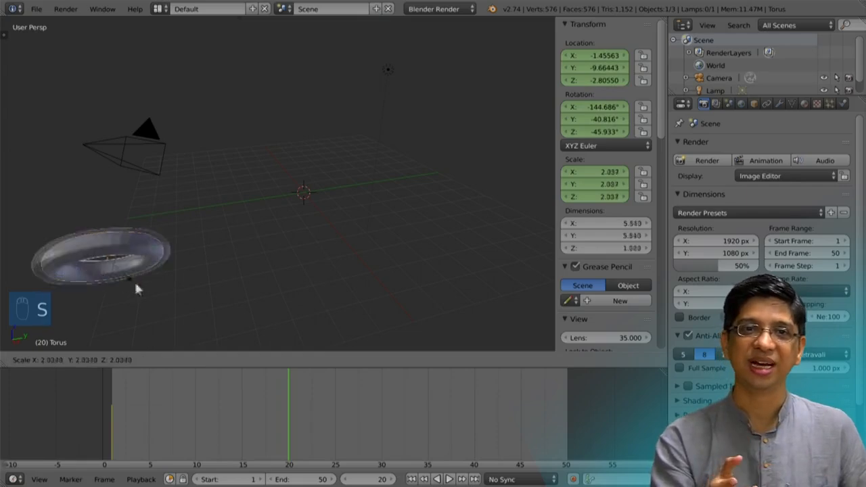
left_click(150, 293)
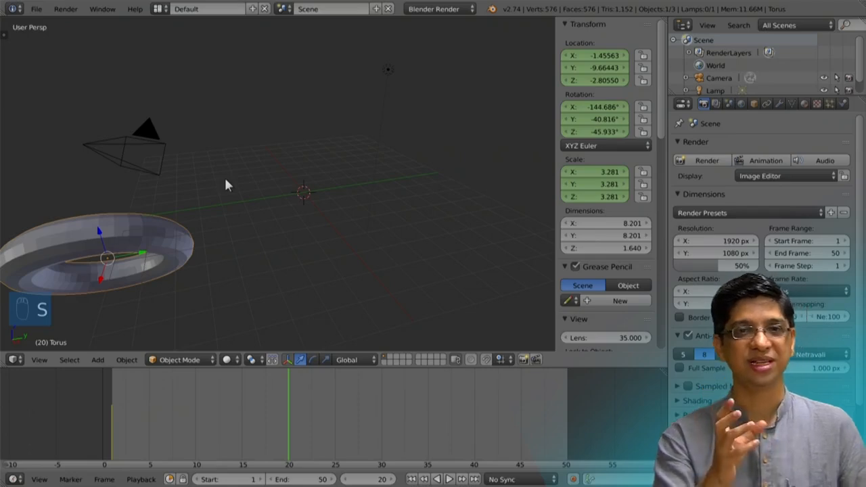
key("i")
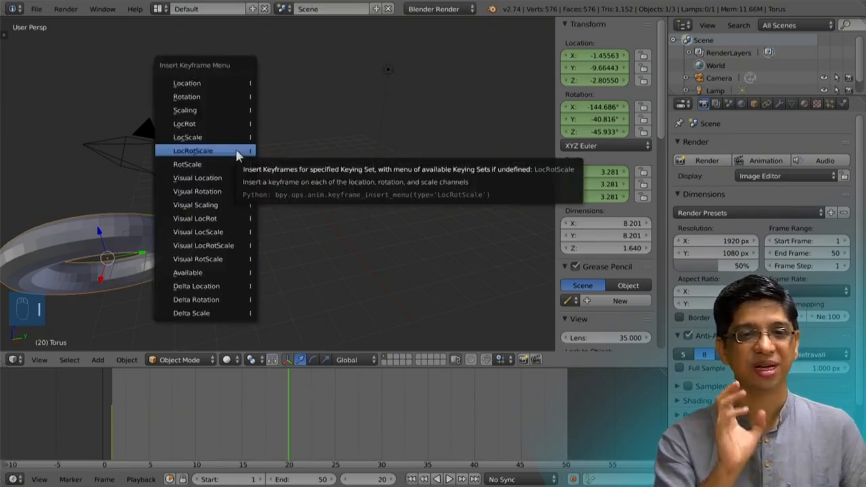
left_click(237, 155)
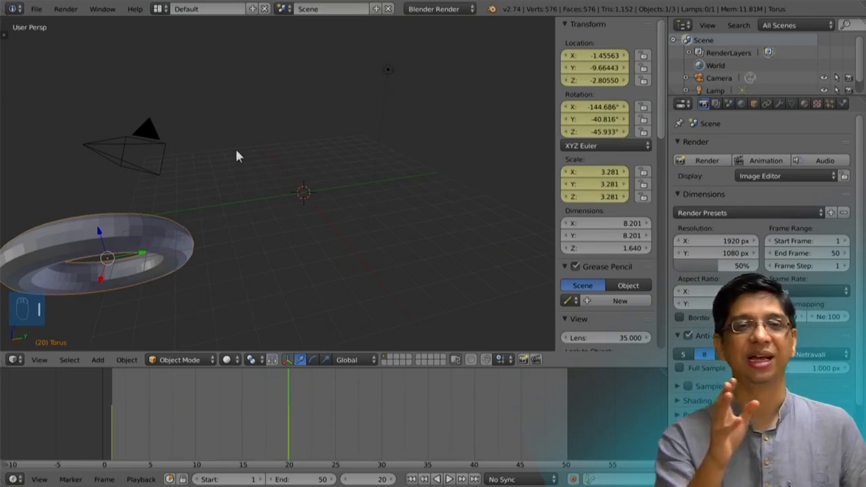
At frame 35, move the torus to about X 1.04, Y 7.54, Z 2.39 and shrink it to a scale of about 0.56.
left_click(365, 480)
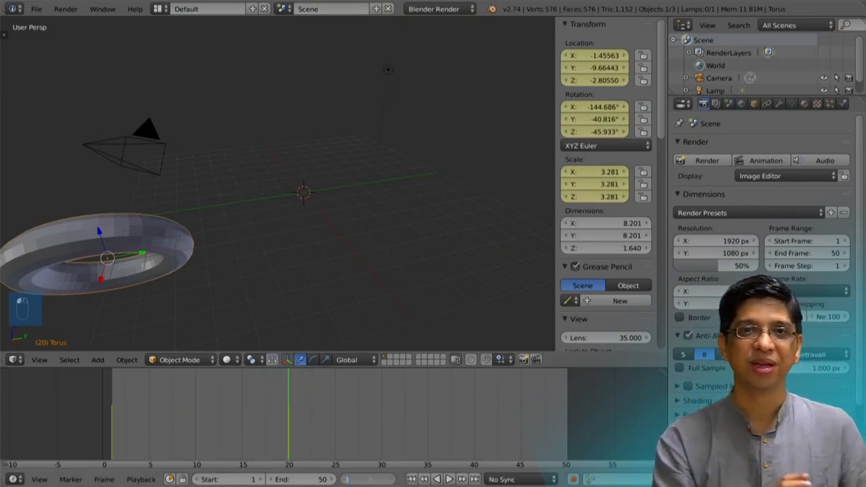
key("Return")
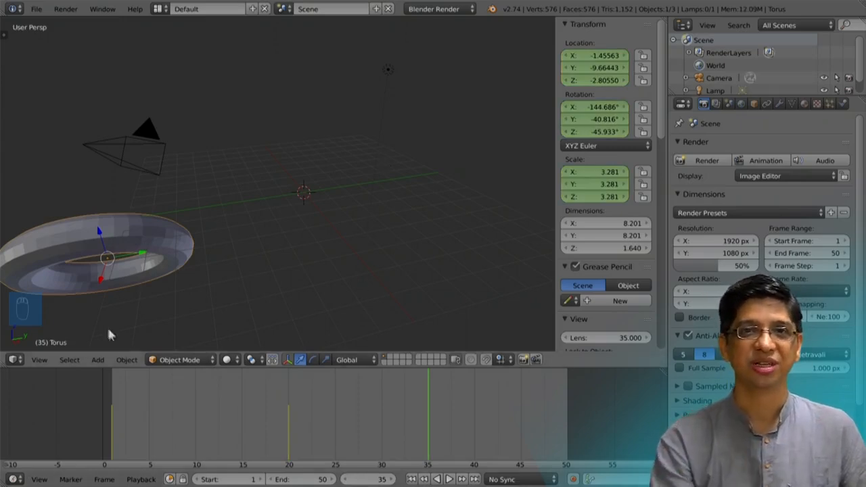
key("g")
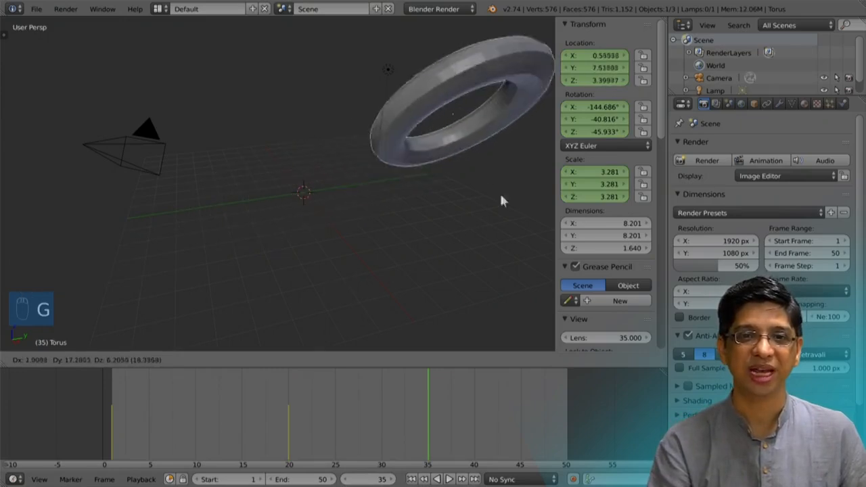
left_click(503, 220)
key("s")
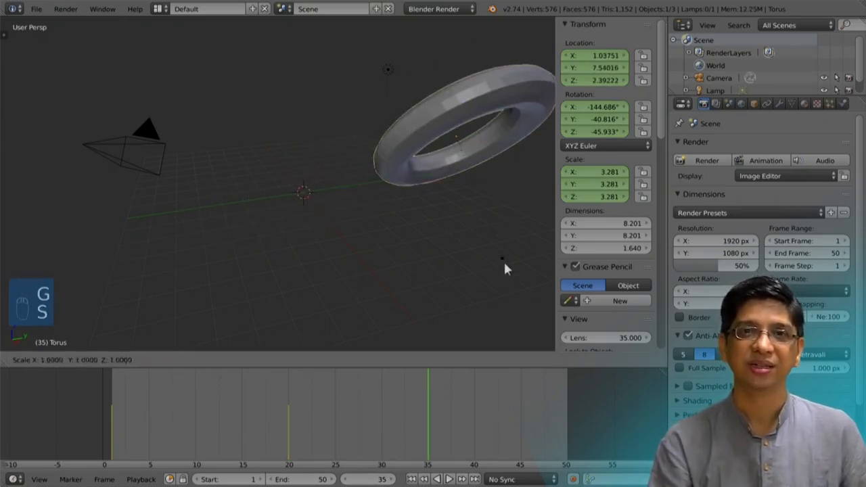
left_click(467, 163)
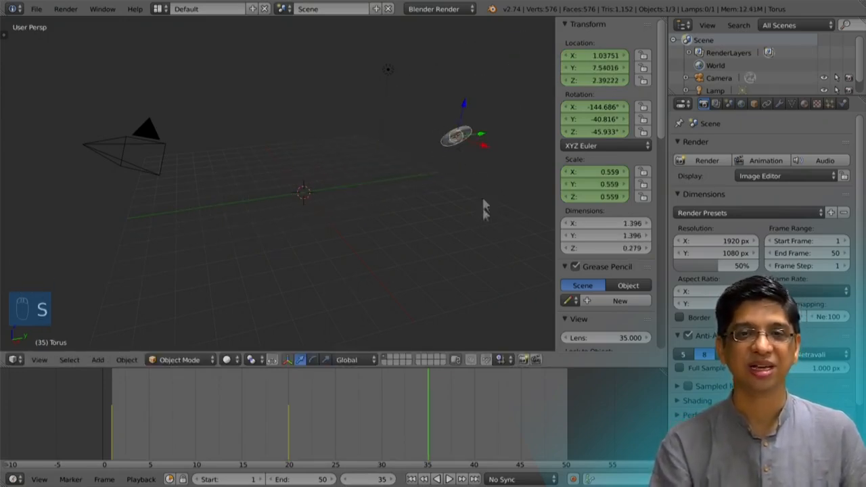
Rotate the torus to about X -399°, Y 4°, Z -20° and insert a LocRotScale keyframe at frame 35.
key("r")
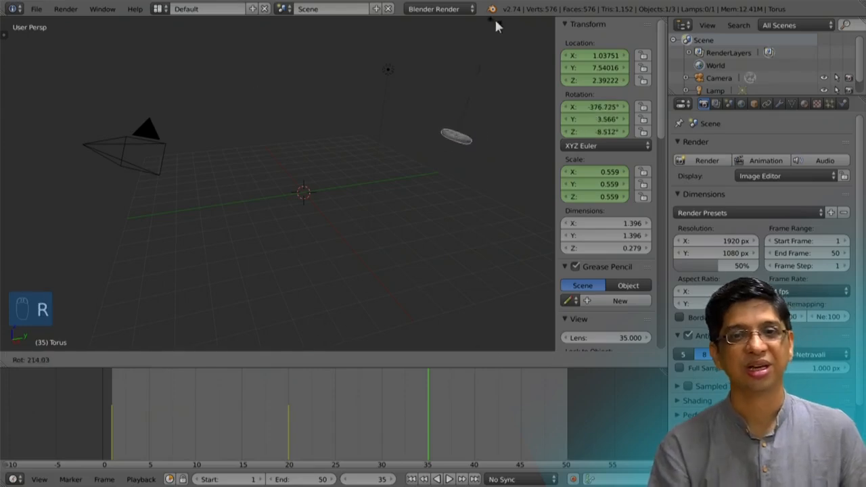
left_click(508, 77)
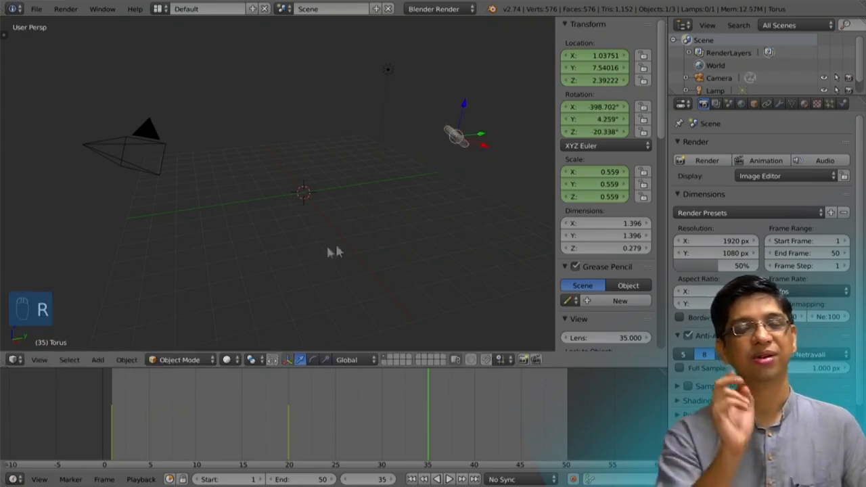
key("i")
left_click(285, 240)
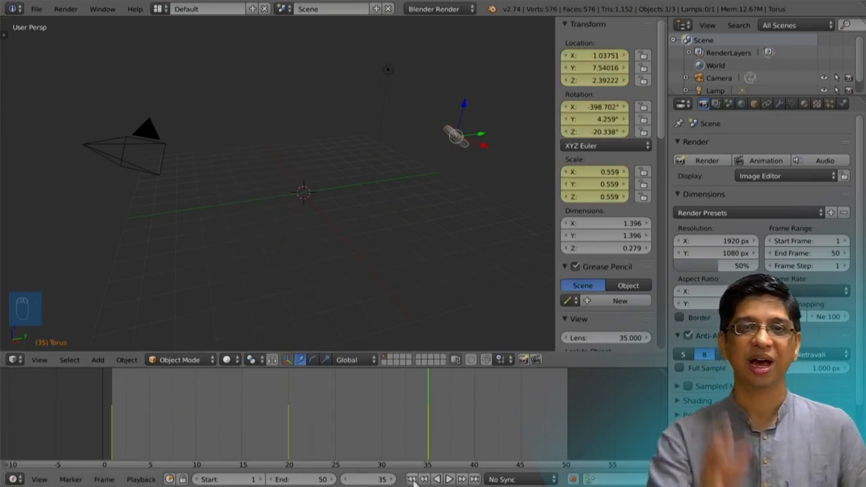
At frame 50, move the torus to about X -4.13, Y -11.47, Z 1.65 and enlarge it to a scale of about 2.08.
left_click_drag(430, 411, 567, 400)
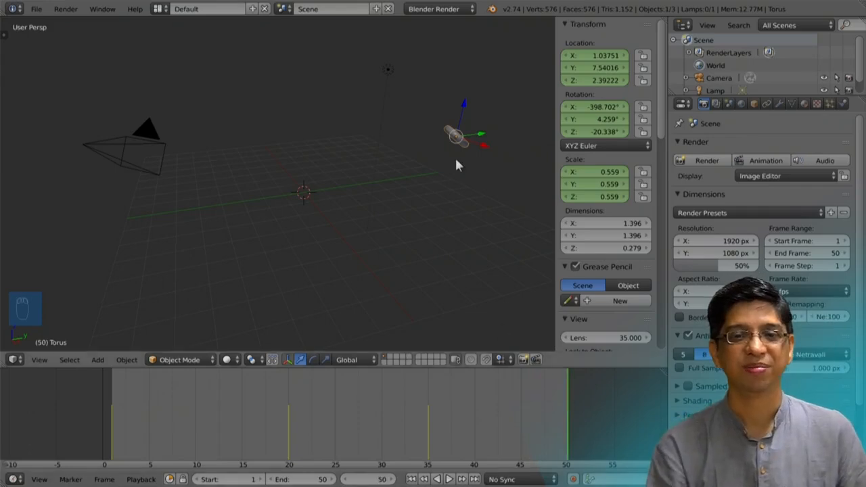
key("g")
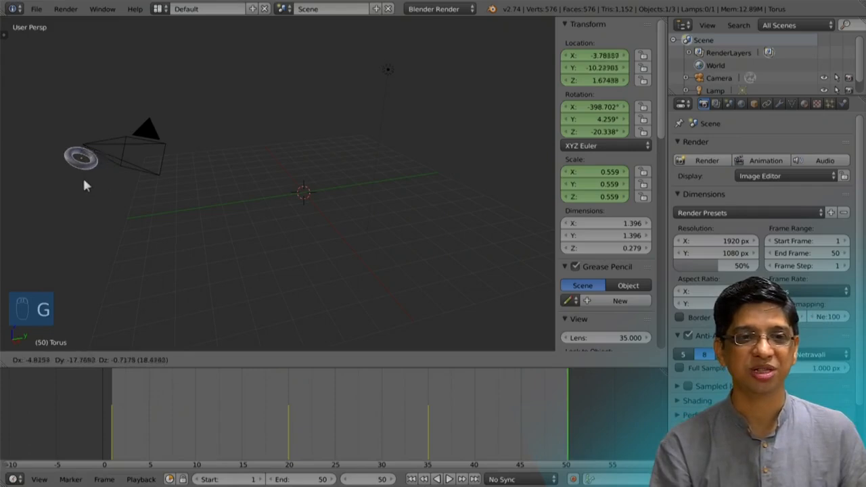
left_click(58, 178)
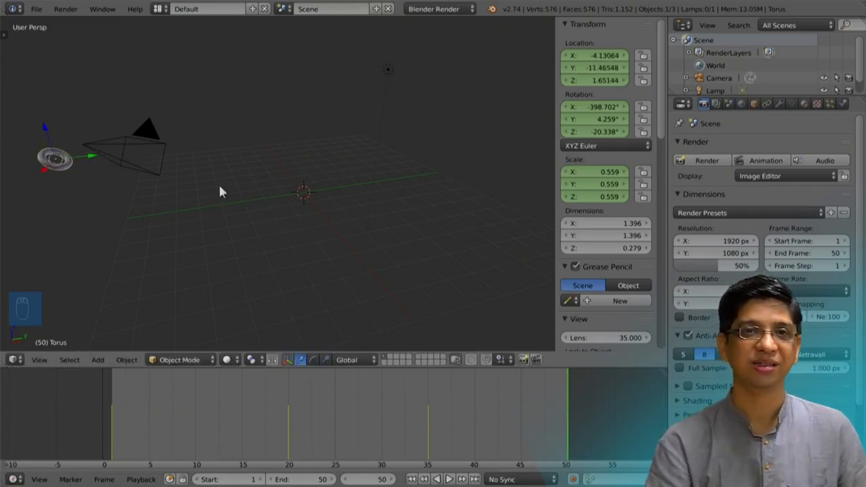
key("s")
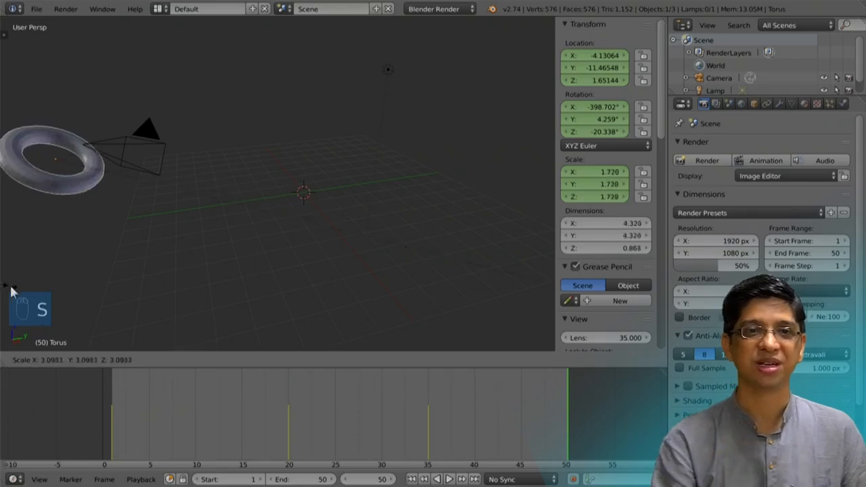
left_click(117, 286)
Rotate the torus to about -642°, -39°, 15° and reposition it near the camera at about X -3.63, Y -9.51, Z 1.79.
key("r")
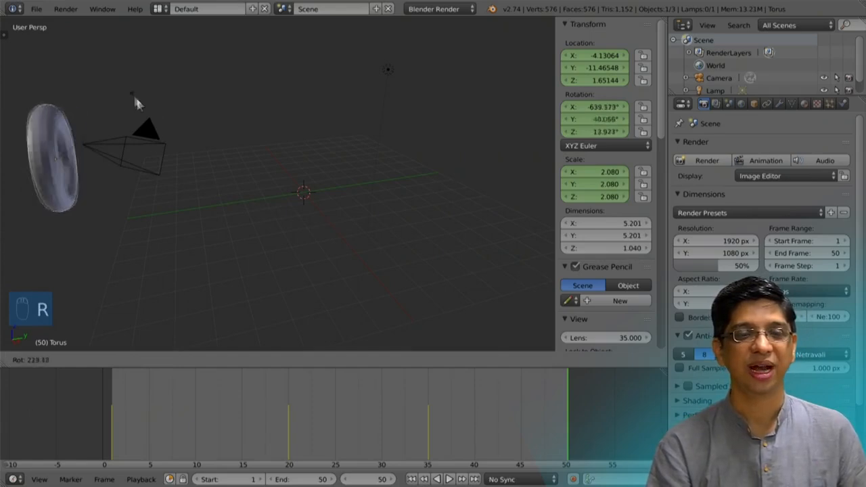
left_click(138, 120)
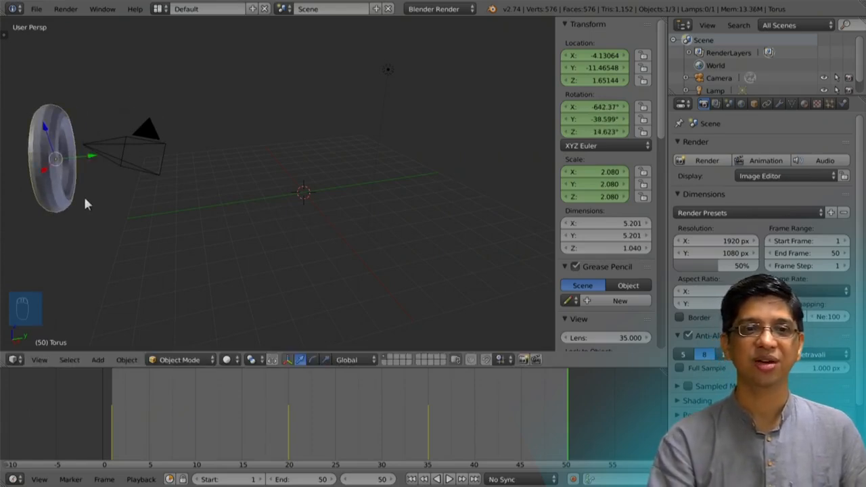
key("g")
left_click(154, 185)
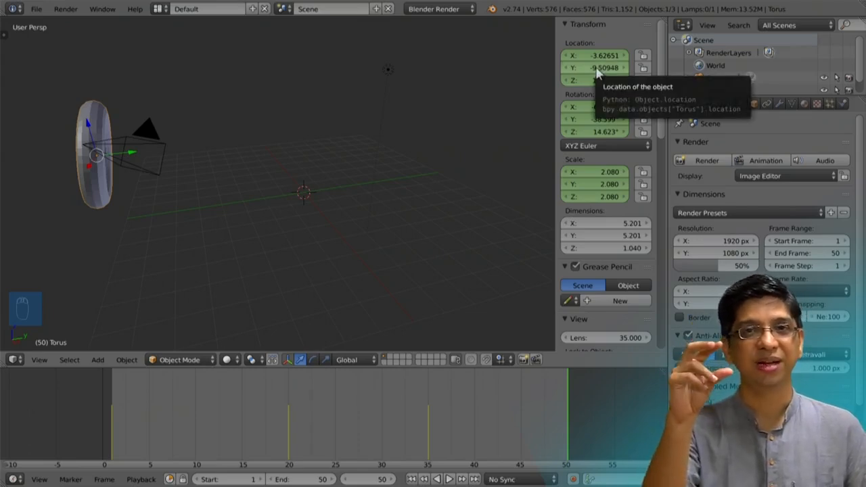
Insert separate keyframes for the torus's location, rotation and scale at frame 50.
key("i")
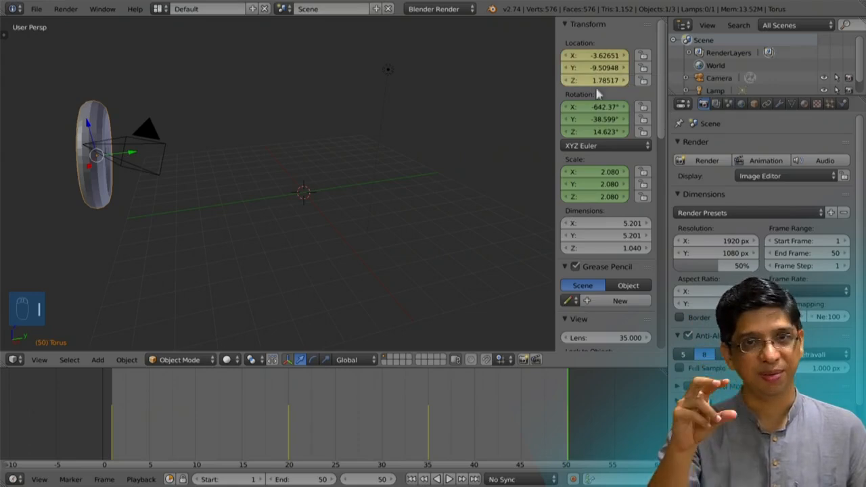
key("i")
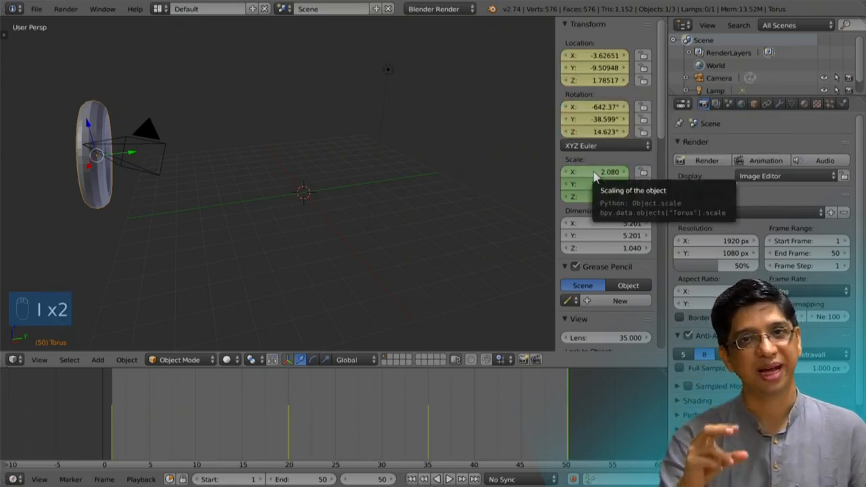
key("i")
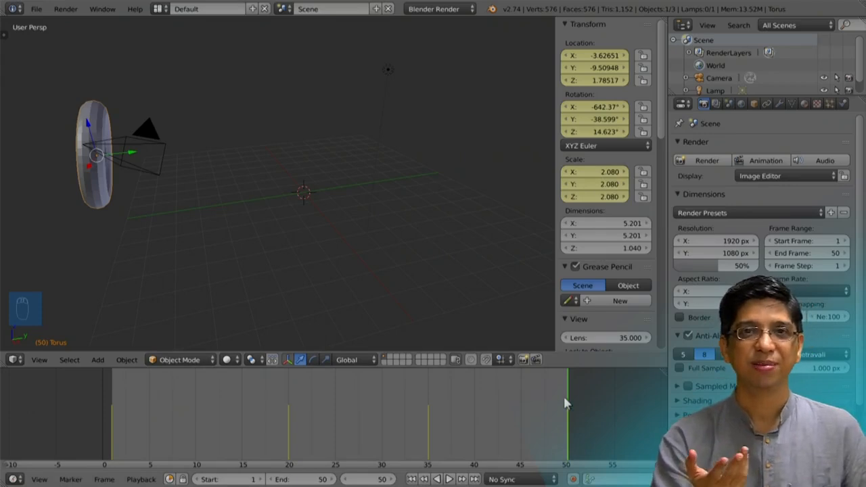
Return to frame 1 and play back the torus animation.
left_click(375, 479)
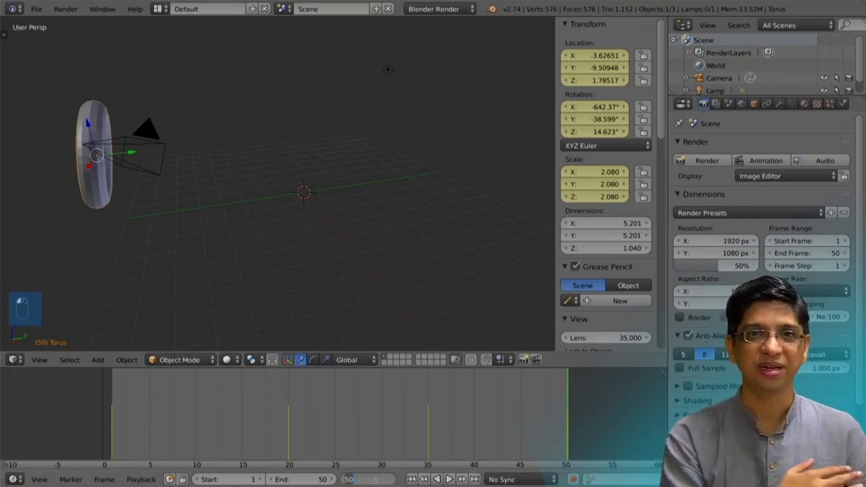
key("Return")
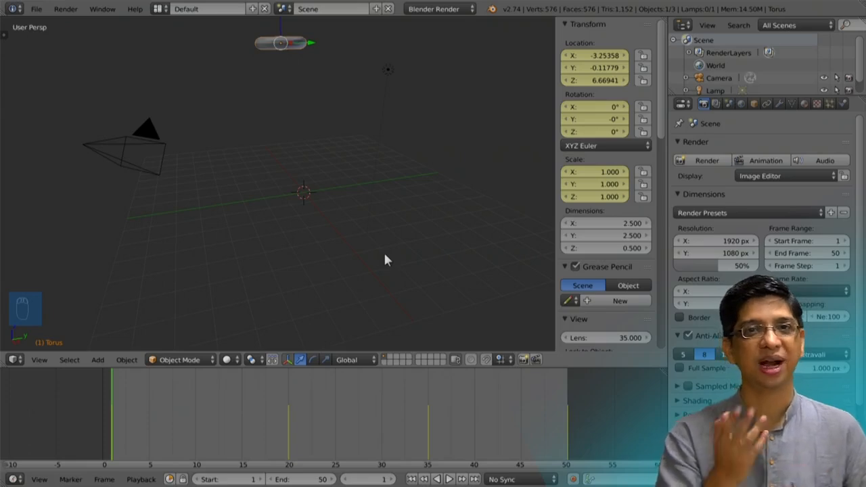
key("alt+a")
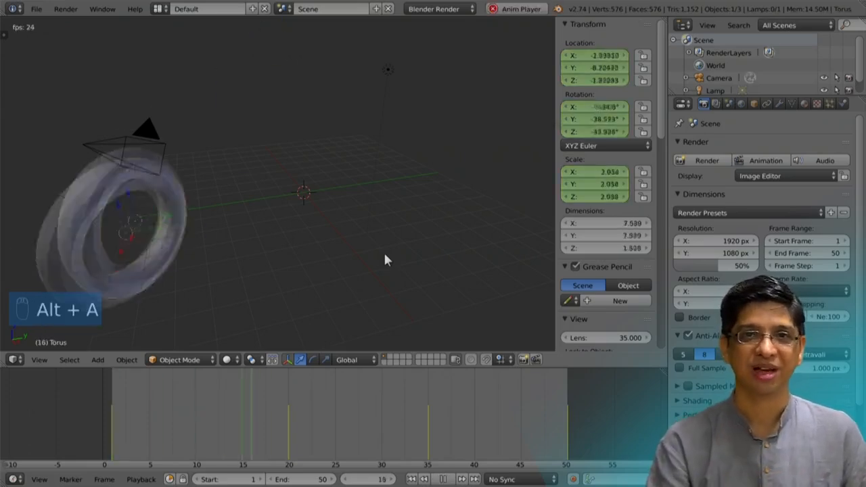